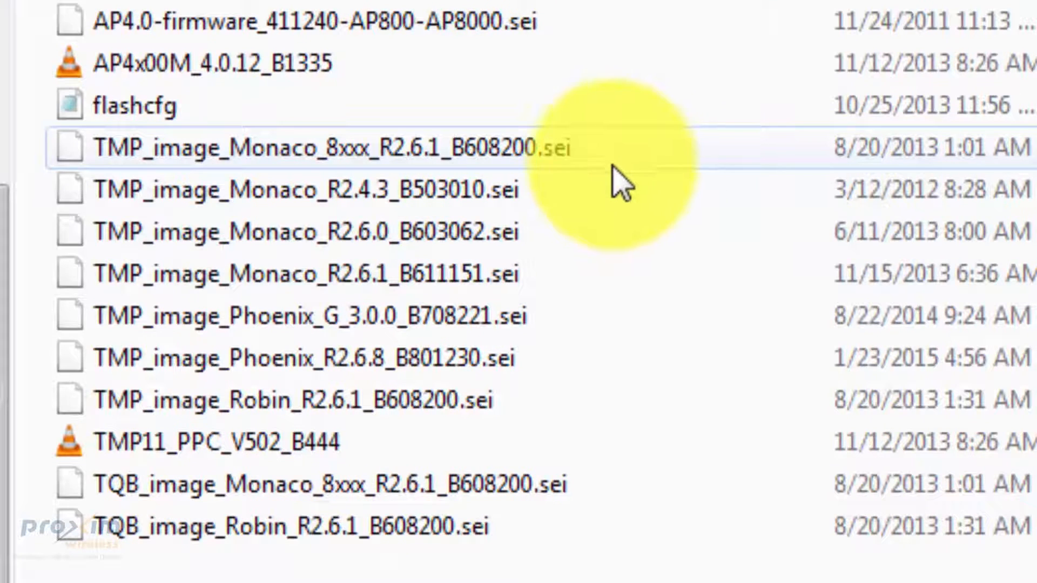
Check that the SolarWinds TFTP Server root directory is C:\TFTP-Root, the folder holding TMP_image_Phoenix_R2.6.8_B801230.sei, and accept the configuration
{"action": "left_click", "coordinate": [490, 366]}
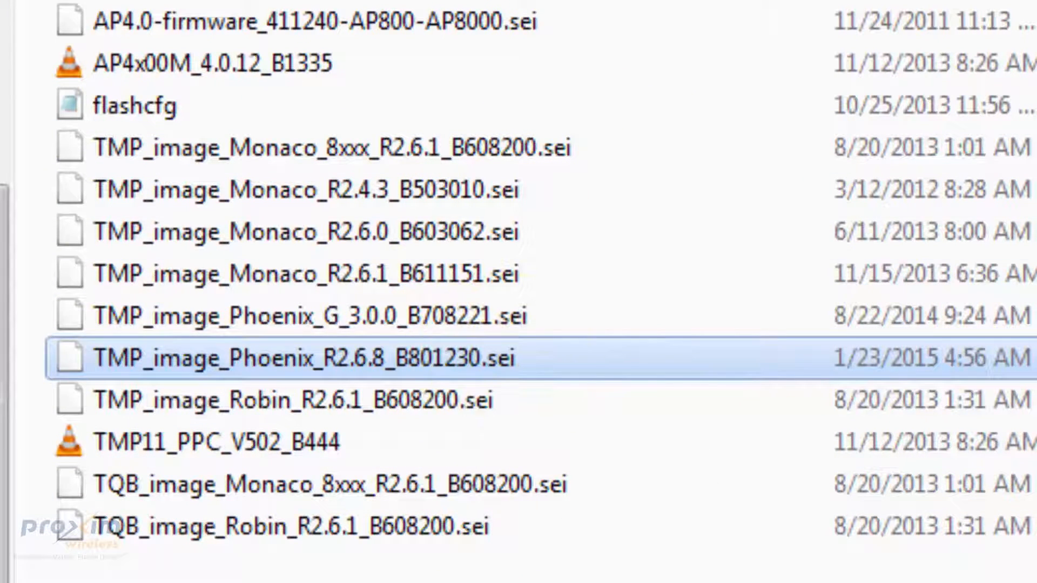
{"action": "key", "text": "alt+Tab"}
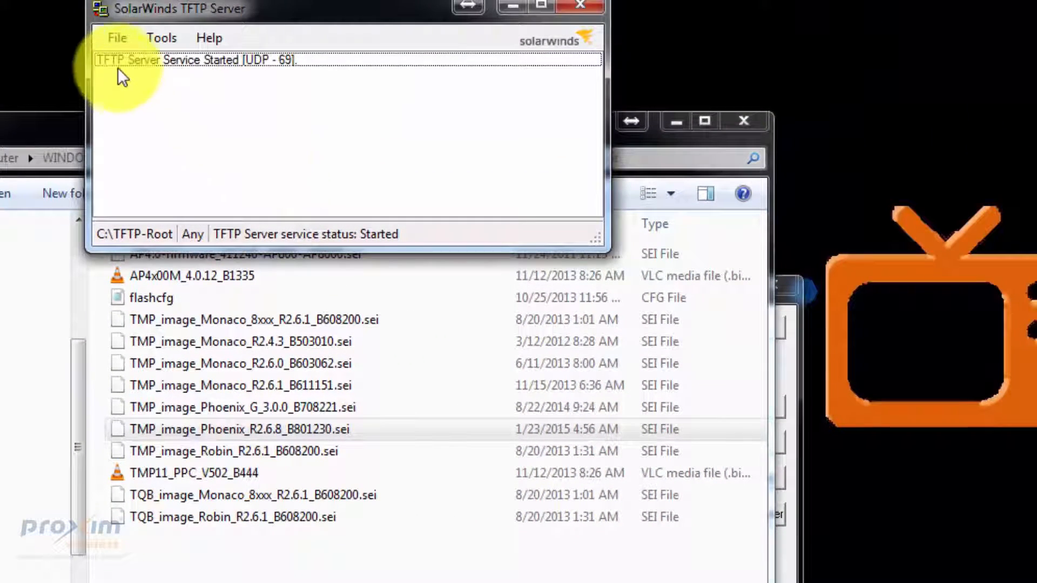
{"action": "left_click", "coordinate": [116, 39]}
{"action": "left_click", "coordinate": [142, 62]}
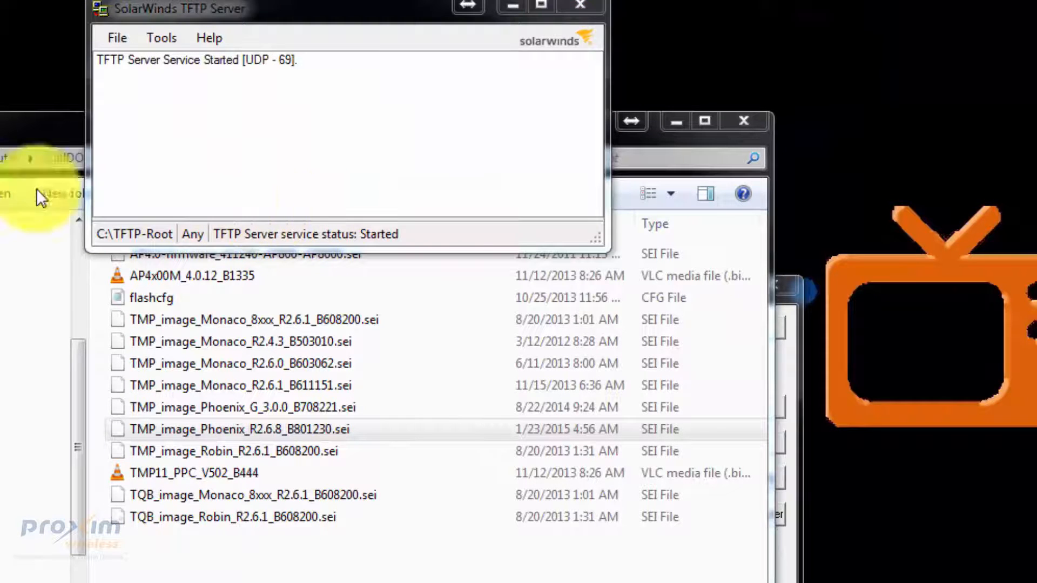
{"action": "left_click_drag", "start_coordinate": [0, 21], "coordinate": [479, 119]}
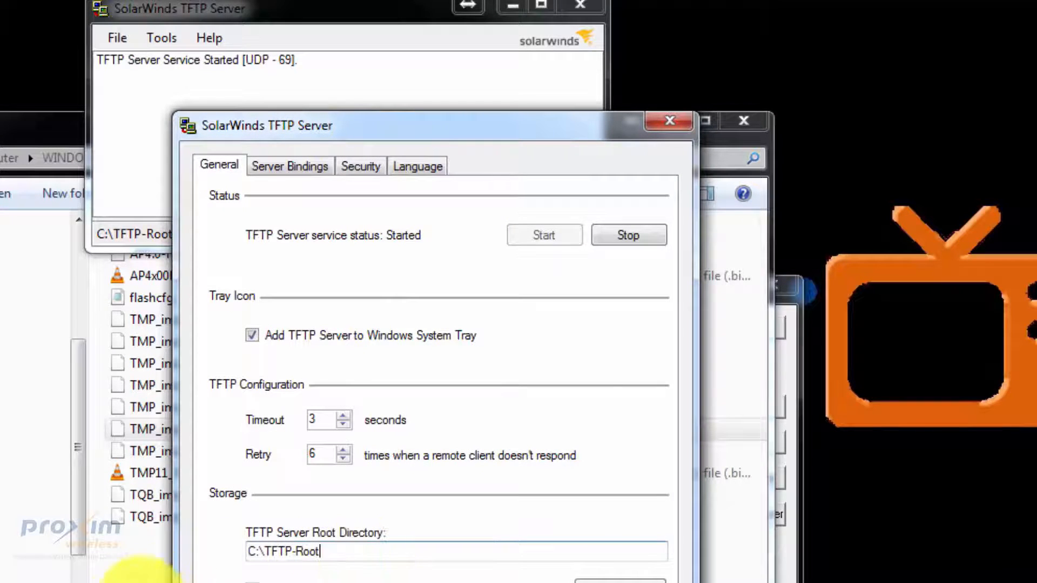
{"action": "left_click", "coordinate": [157, 565]}
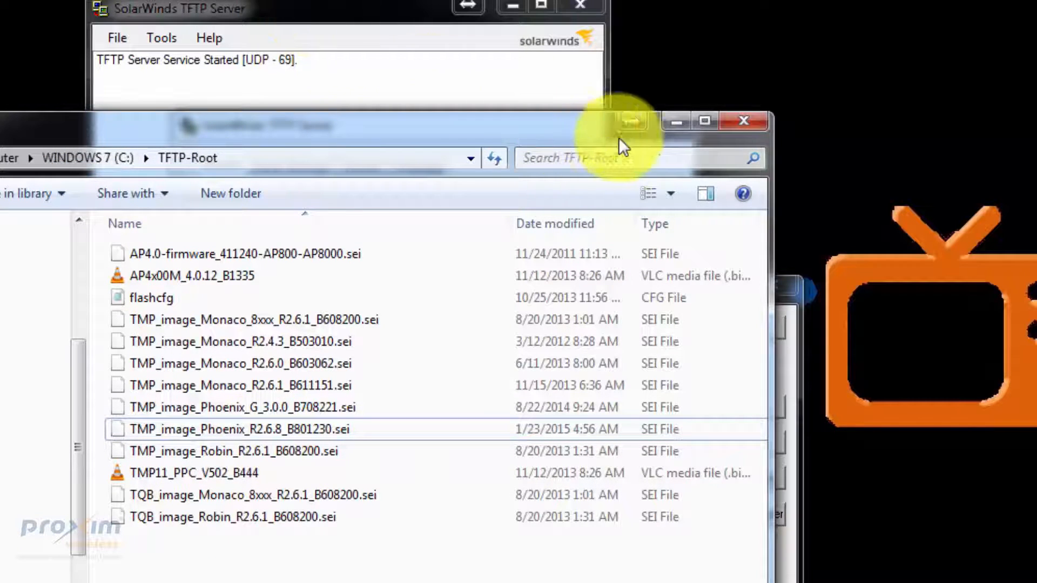
{"action": "left_click", "coordinate": [739, 121]}
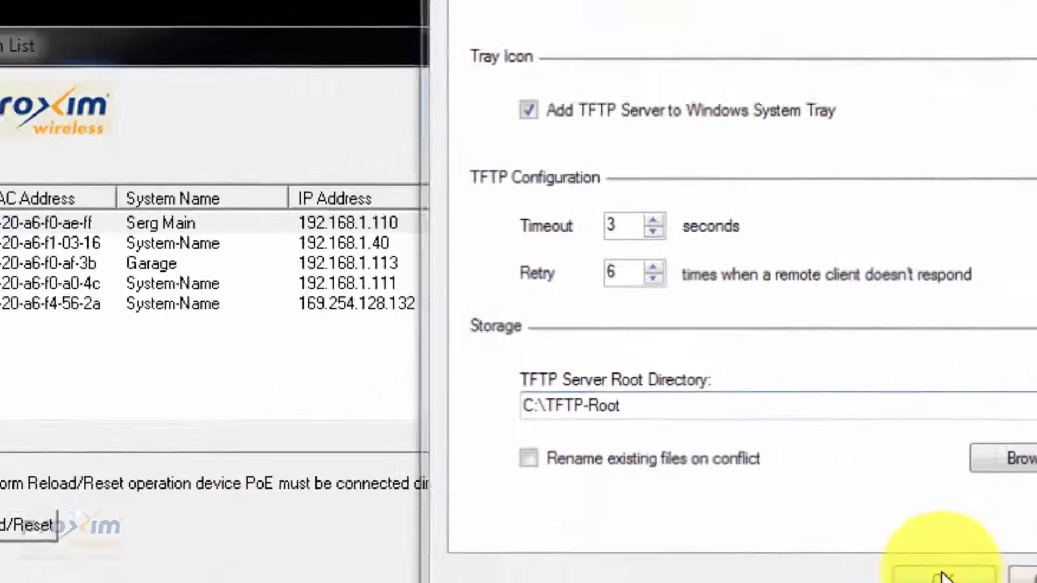
{"action": "left_click", "coordinate": [941, 577]}
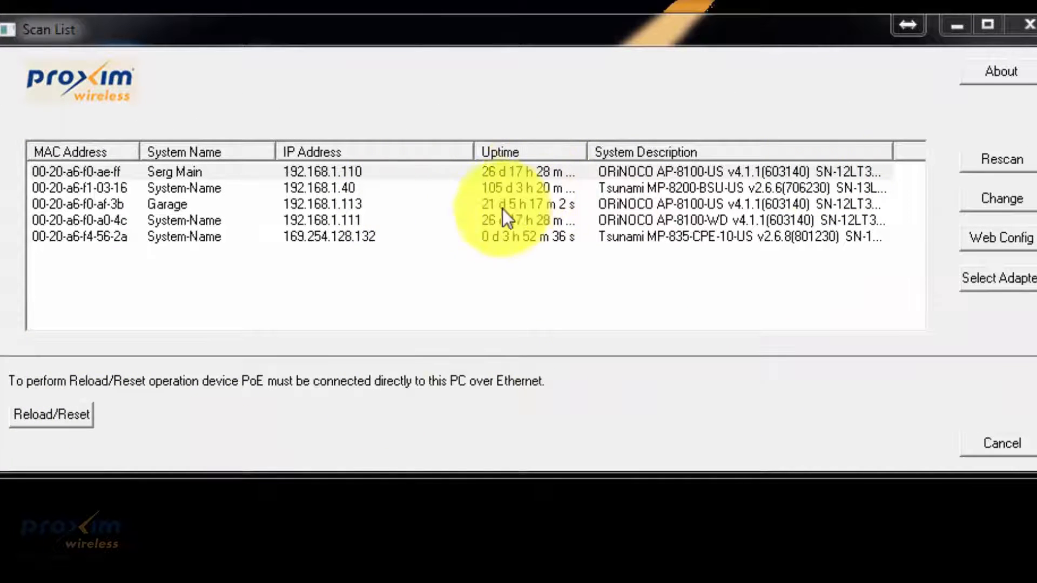
Rescan for devices in the Scan List, trigger the Reload operation on the directly connected device, and close the Reload/Reset window
{"action": "left_click", "coordinate": [984, 164]}
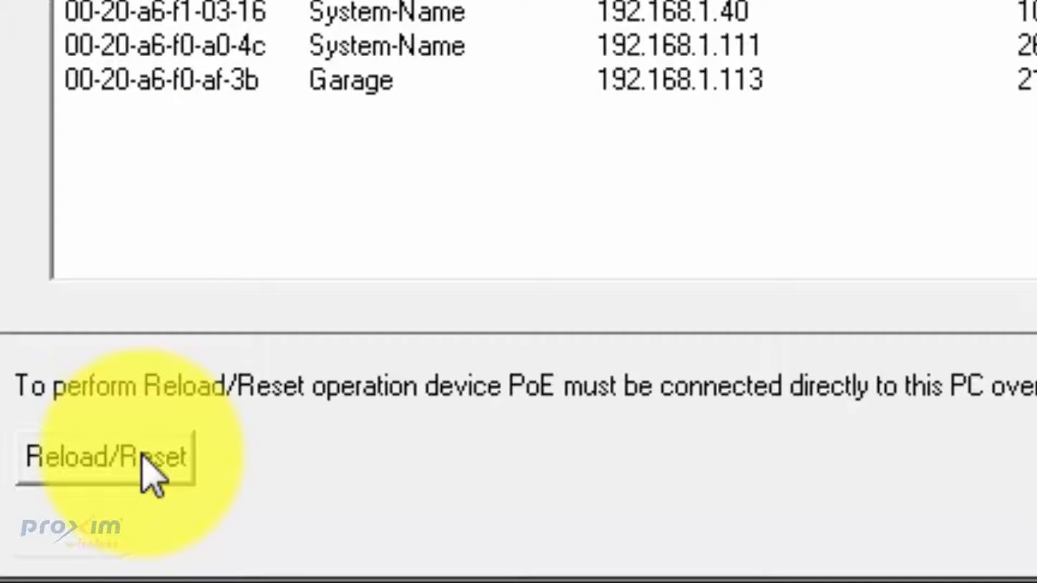
{"action": "left_click", "coordinate": [142, 456]}
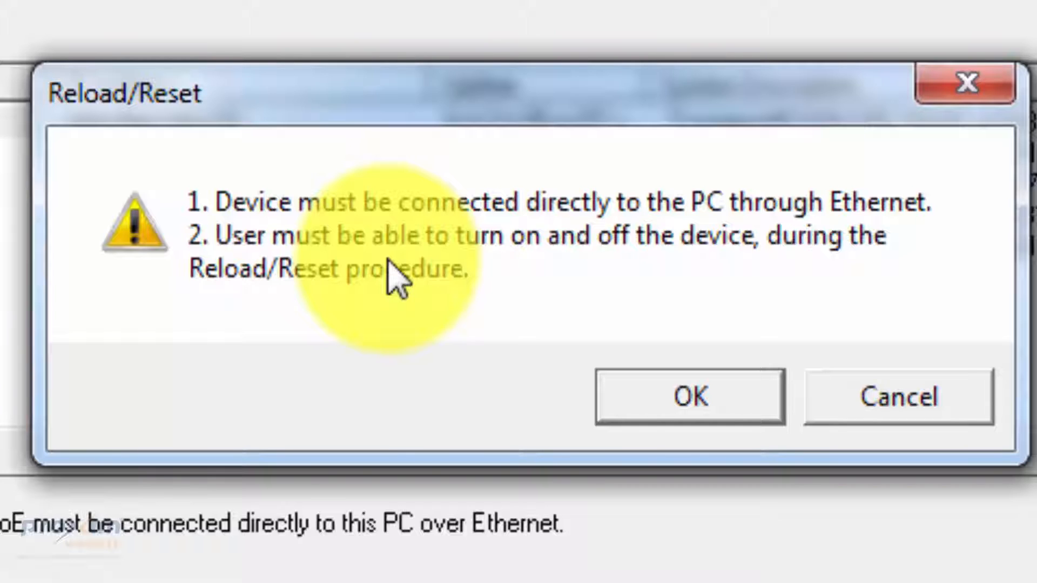
{"action": "left_click", "coordinate": [665, 415]}
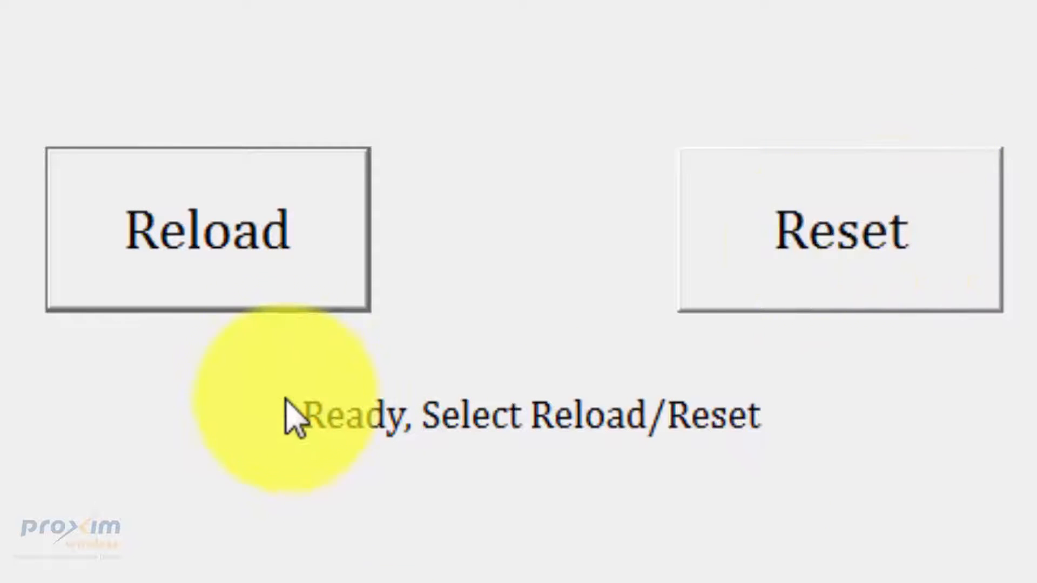
{"action": "left_click", "coordinate": [251, 252]}
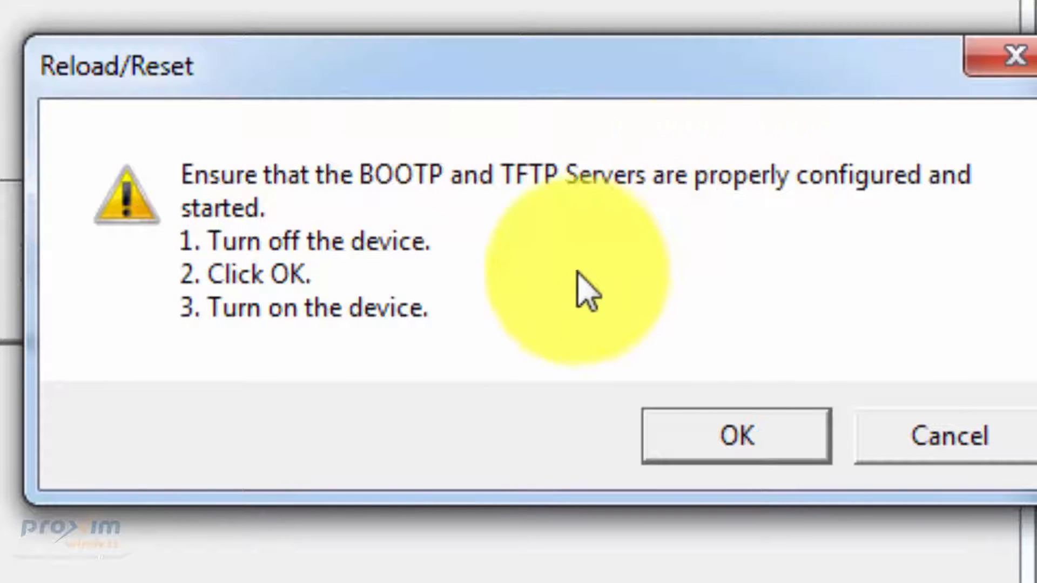
{"action": "left_click", "coordinate": [692, 429]}
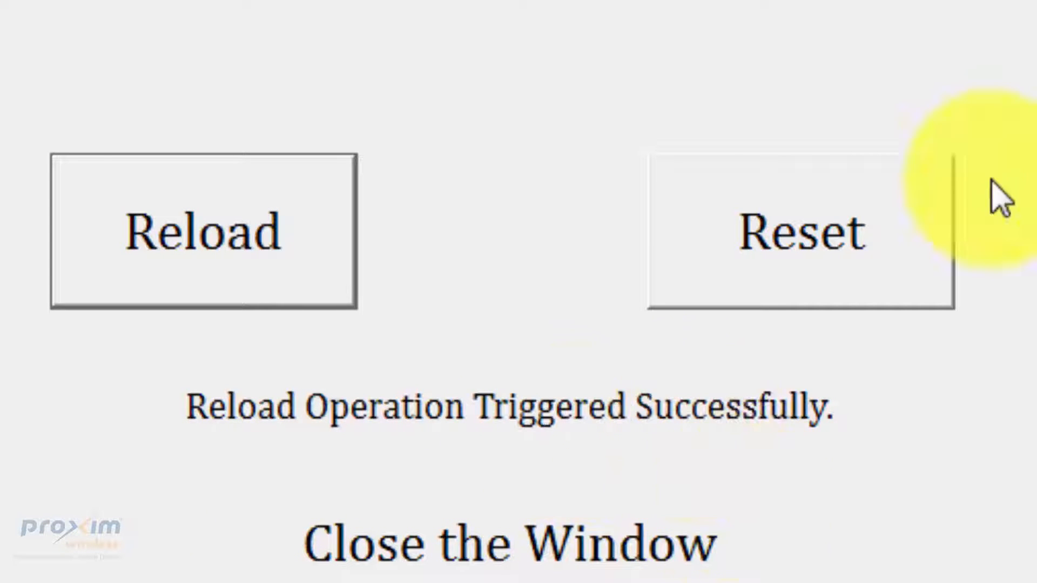
{"action": "left_click", "coordinate": [808, 60]}
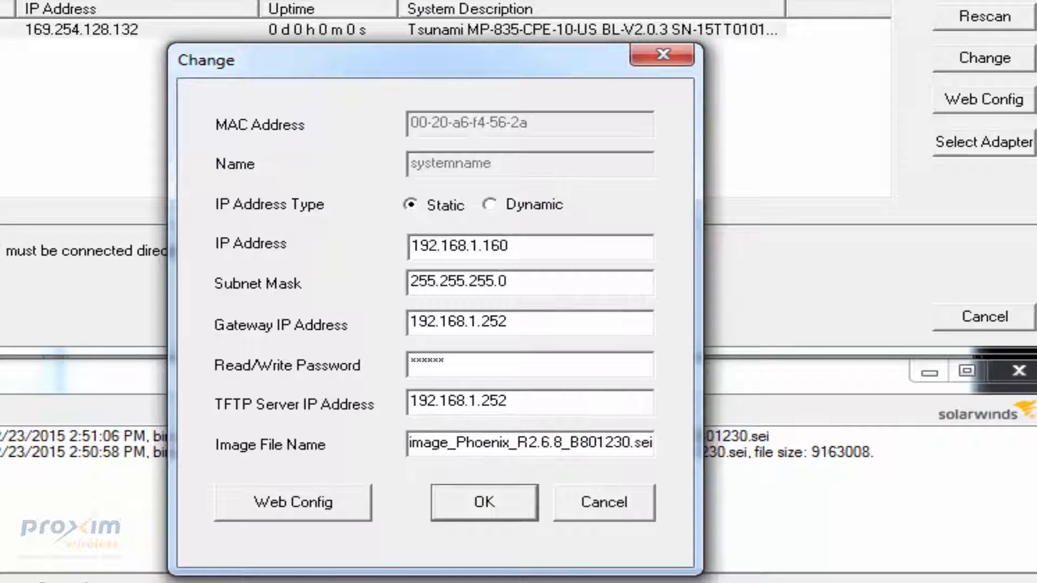
Copy the full file name of TMP_image_Phoenix_R2.6.8_B801230.sei, including its extension, from the TFTP-Root folder
{"action": "key", "text": "alt+Tab"}
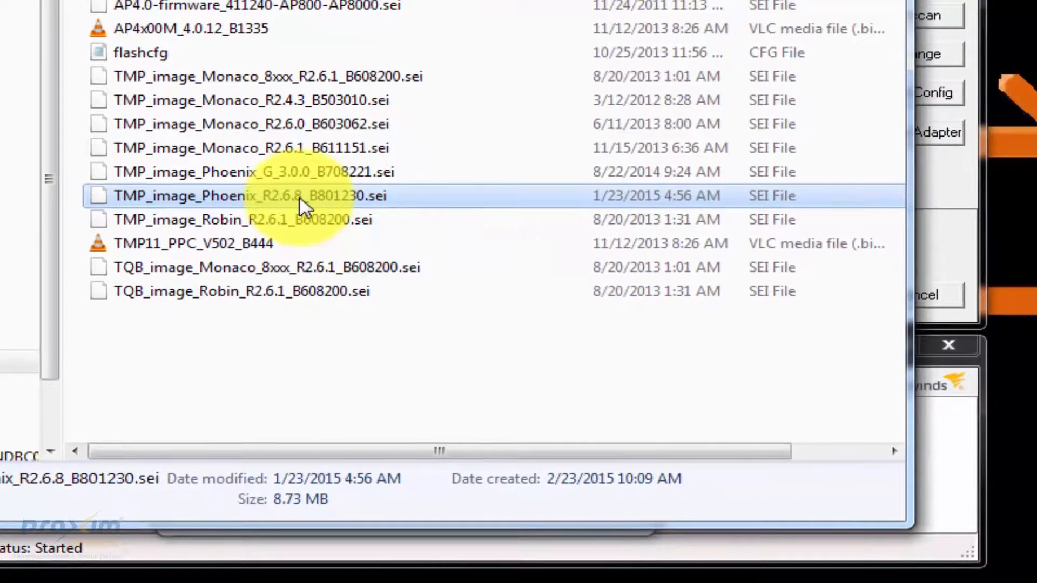
{"action": "right_click", "coordinate": [322, 213]}
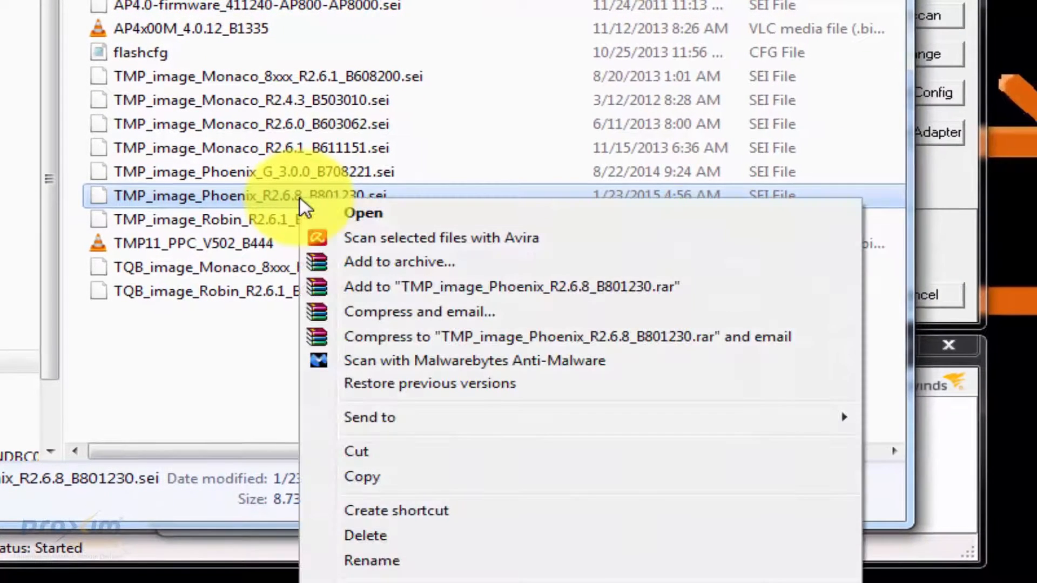
{"action": "left_click", "coordinate": [400, 561]}
{"action": "left_click_drag", "start_coordinate": [405, 193], "coordinate": [93, 200]}
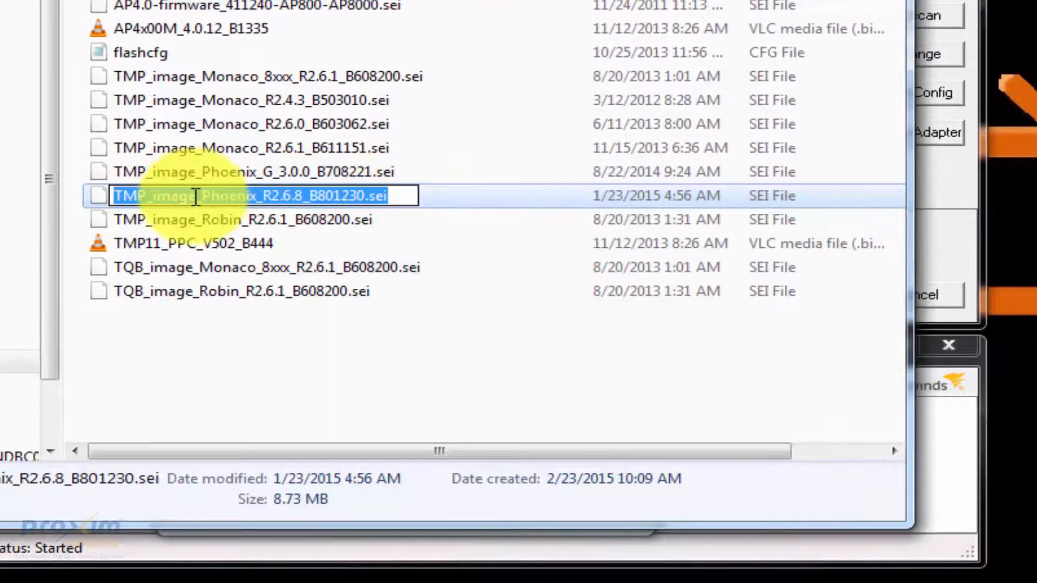
{"action": "right_click", "coordinate": [232, 198]}
{"action": "left_click", "coordinate": [254, 270]}
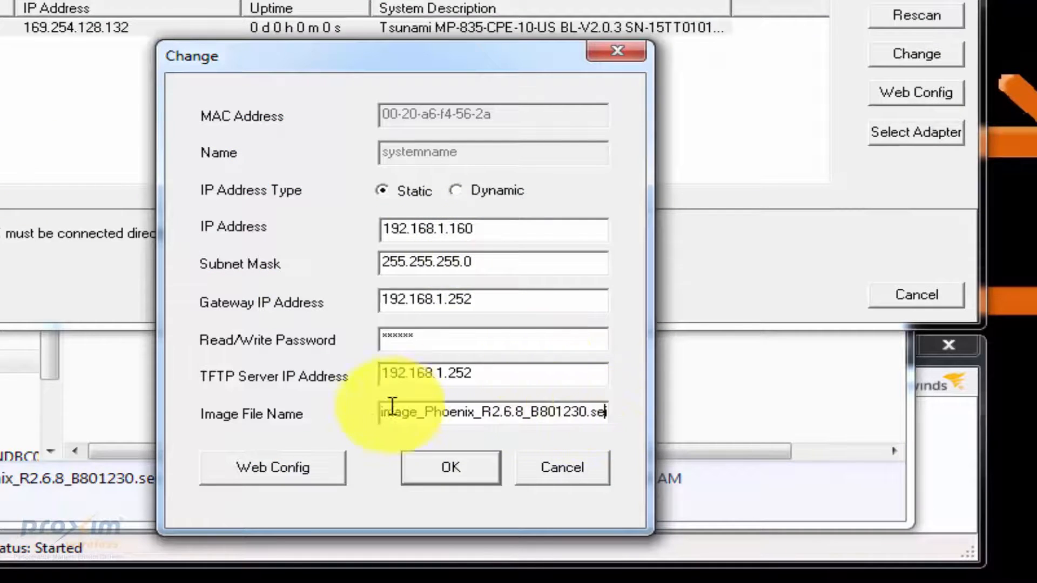
Set the device's Image File Name to the copied TMP_image_Phoenix_R2.6.8_B801230.sei and apply the changes
{"action": "left_click_drag", "start_coordinate": [382, 414], "coordinate": [776, 431]}
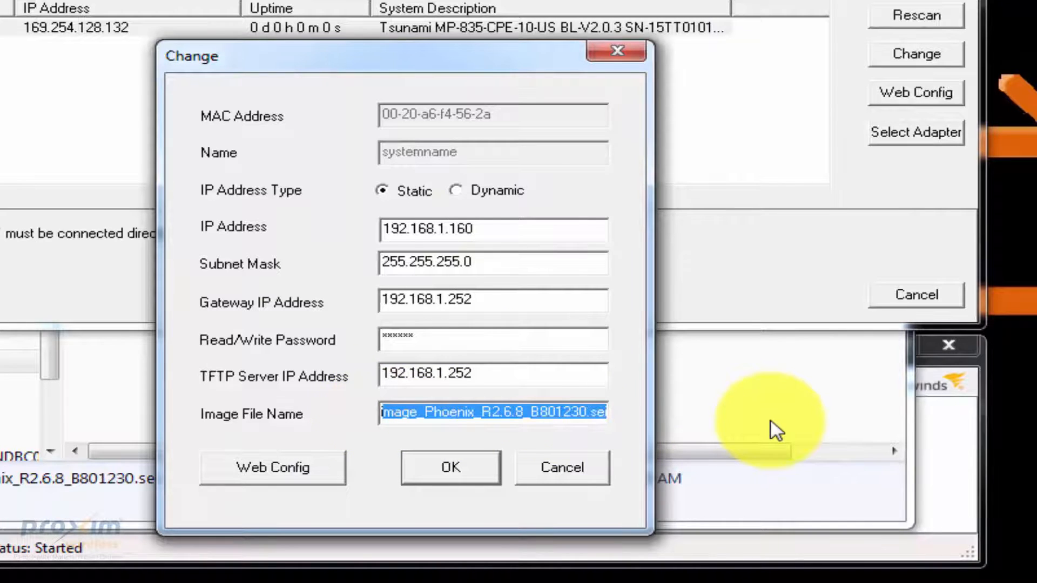
{"action": "key", "text": "Delete"}
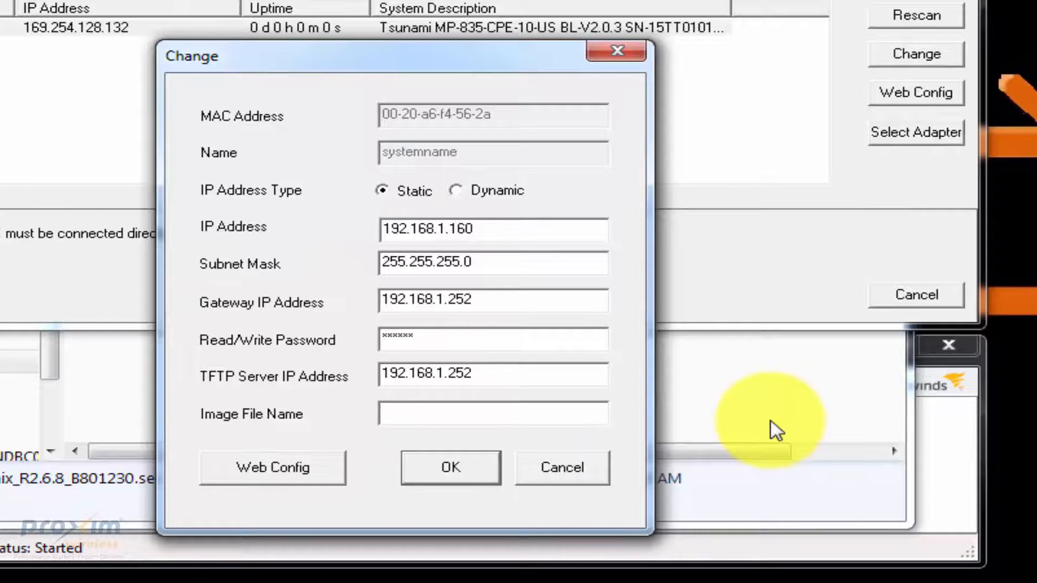
{"action": "key", "text": "ctrl+v"}
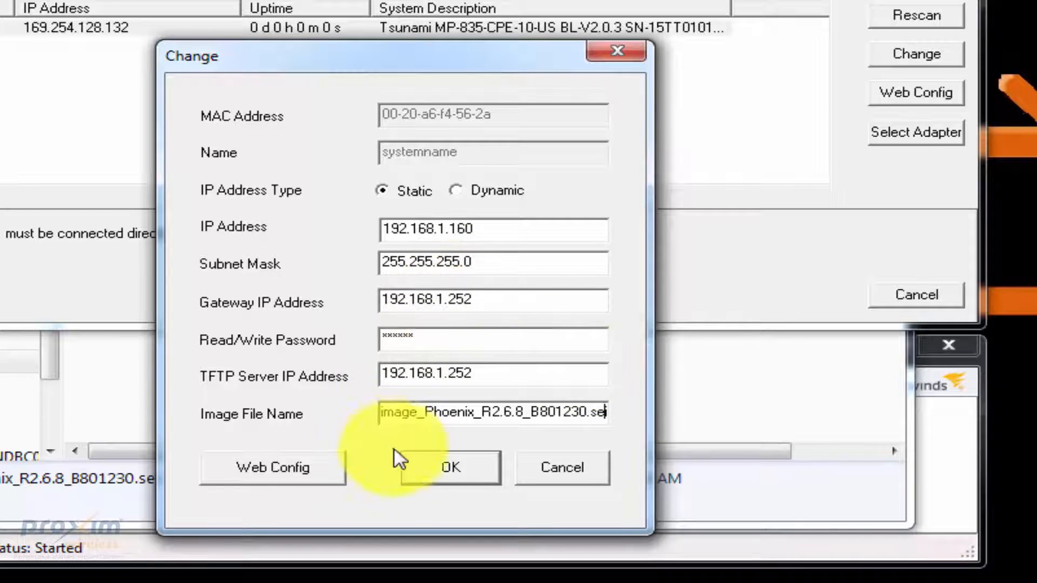
{"action": "left_click", "coordinate": [462, 475]}
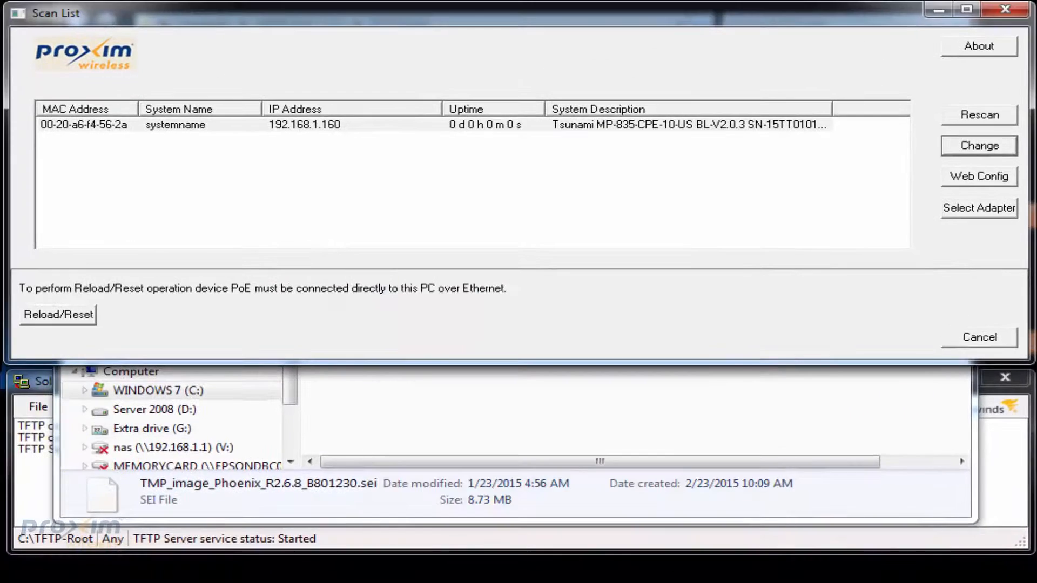
Bring the TFTP Server log forward, reposition and enlarge its window, and monitor the firmware image transfer
{"action": "left_click", "coordinate": [35, 468]}
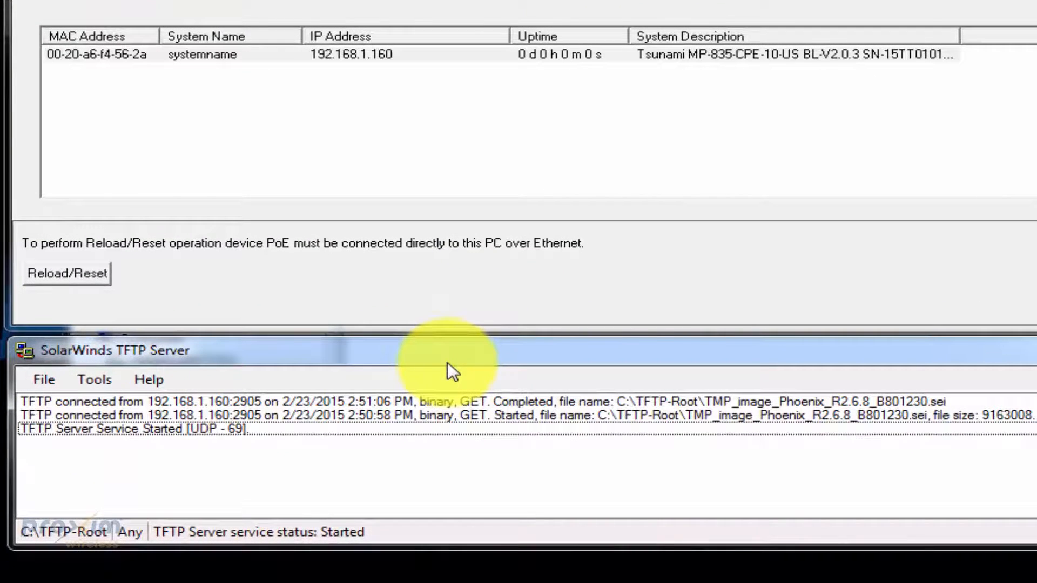
{"action": "left_click_drag", "start_coordinate": [447, 363], "coordinate": [452, 123]}
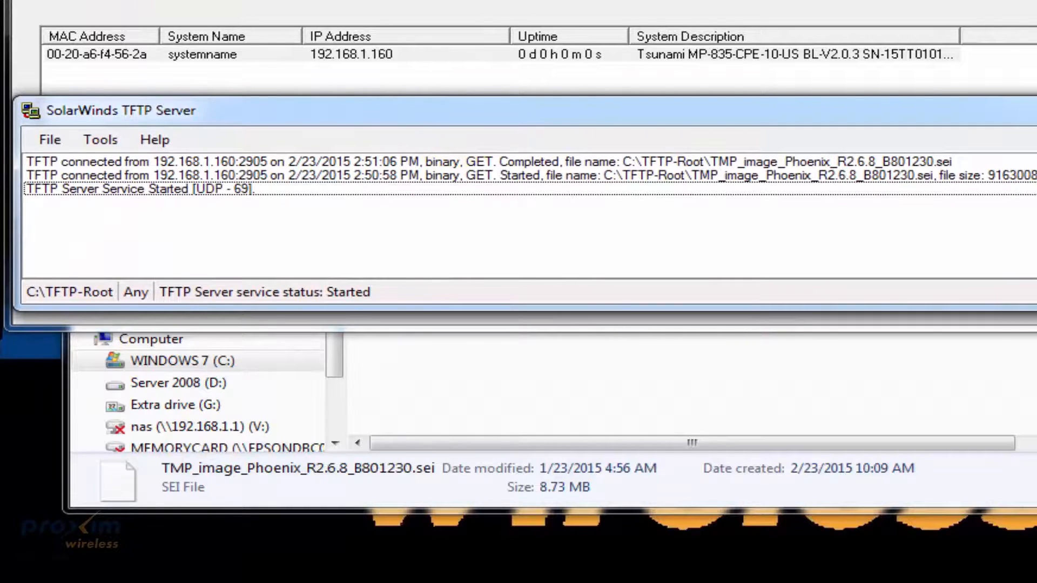
{"action": "left_click_drag", "start_coordinate": [1036, 310], "coordinate": [1036, 335]}
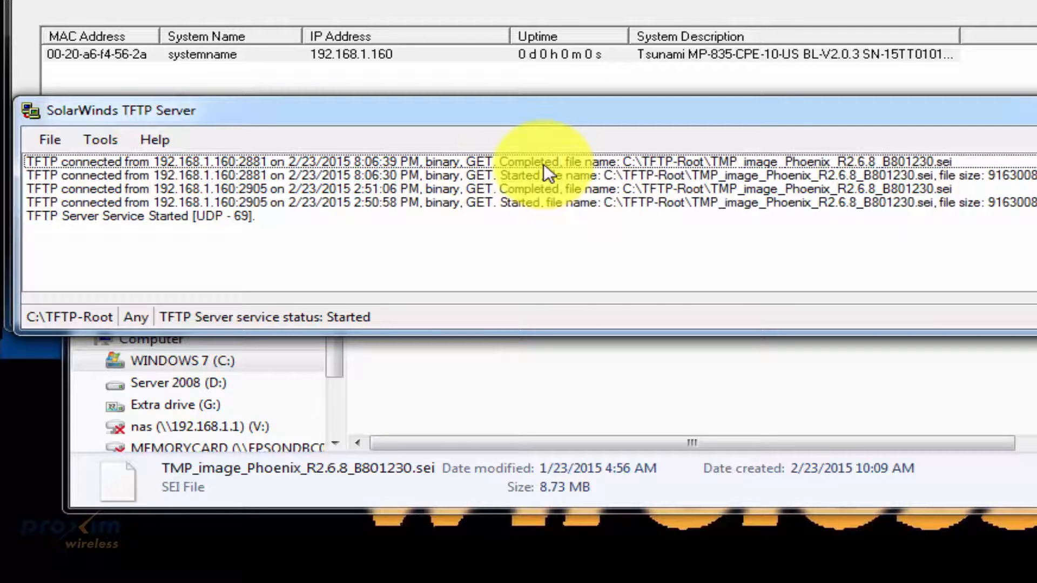
{"action": "left_click_drag", "start_coordinate": [551, 115], "coordinate": [540, 127]}
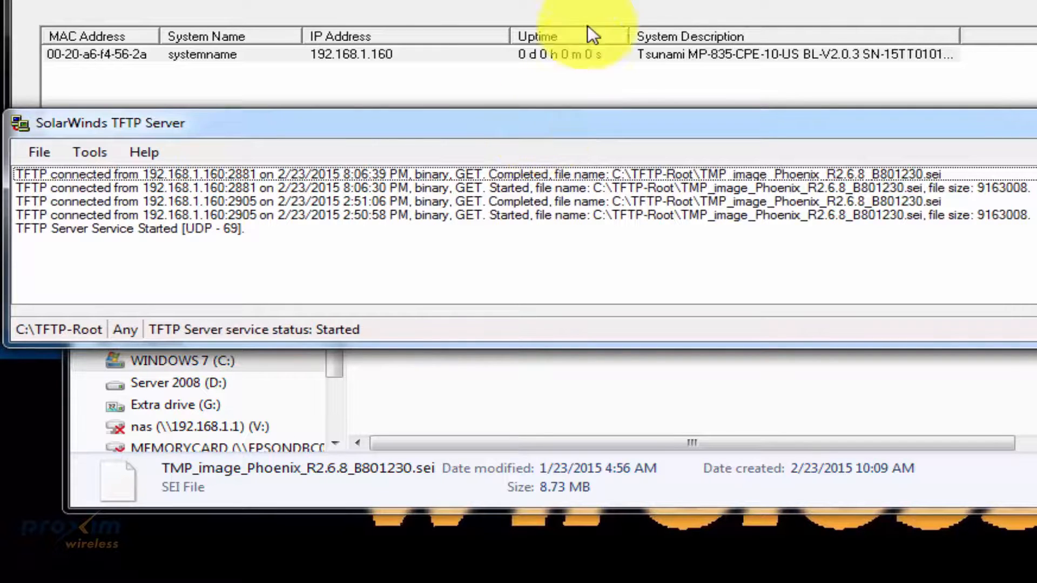
Return to the Scan List and open the change settings of the device at 169.254.128.132, ready at the Read/Write Password field
{"action": "left_click", "coordinate": [591, 5]}
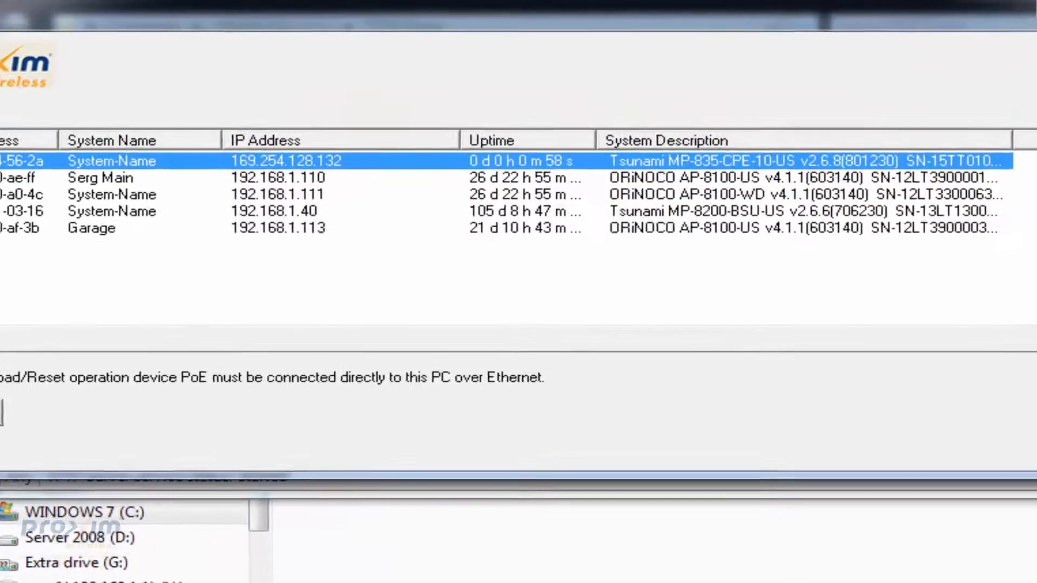
{"action": "left_click", "coordinate": [972, 158]}
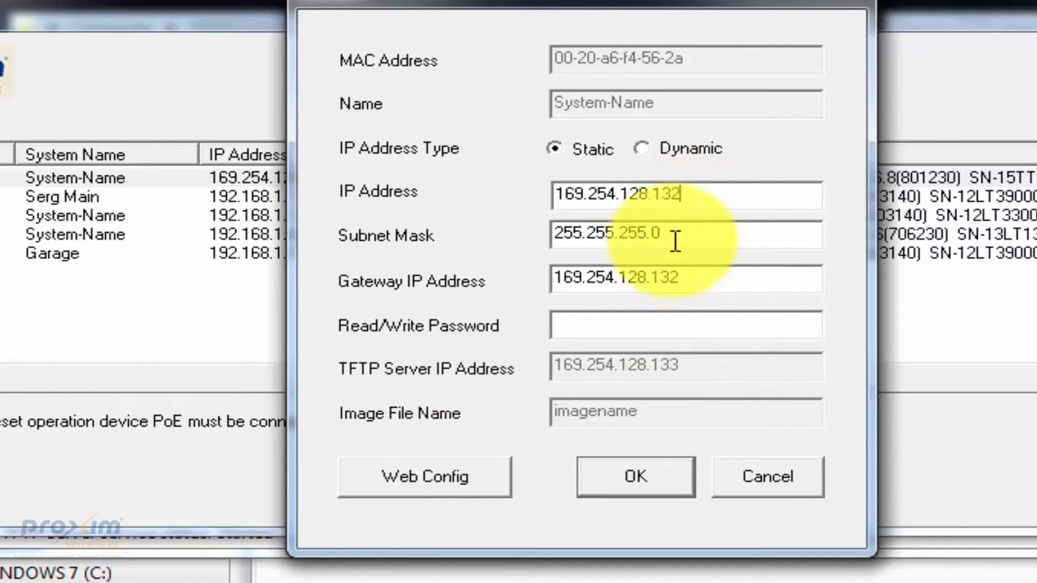
{"action": "left_click", "coordinate": [635, 324]}
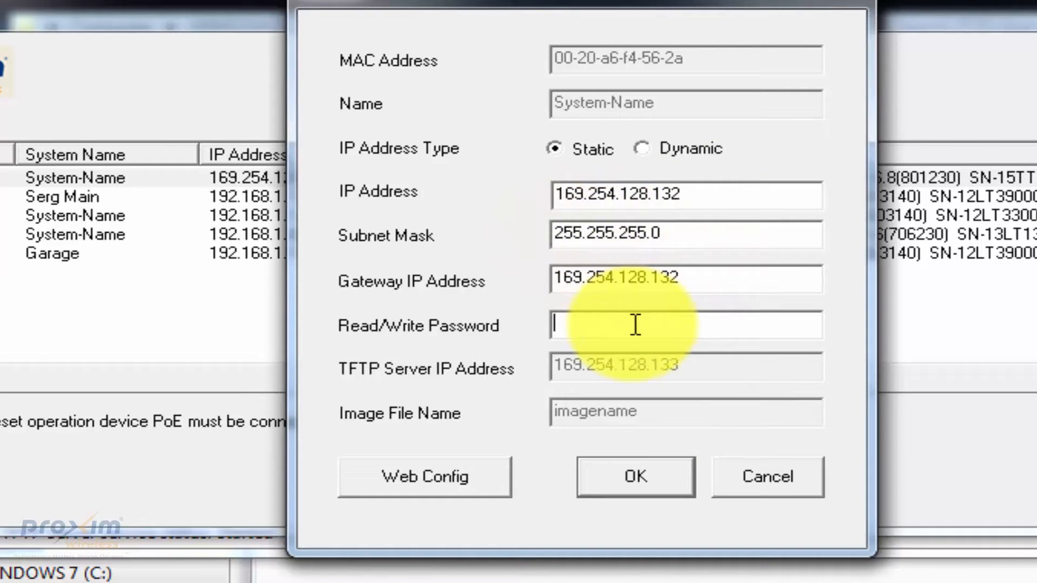